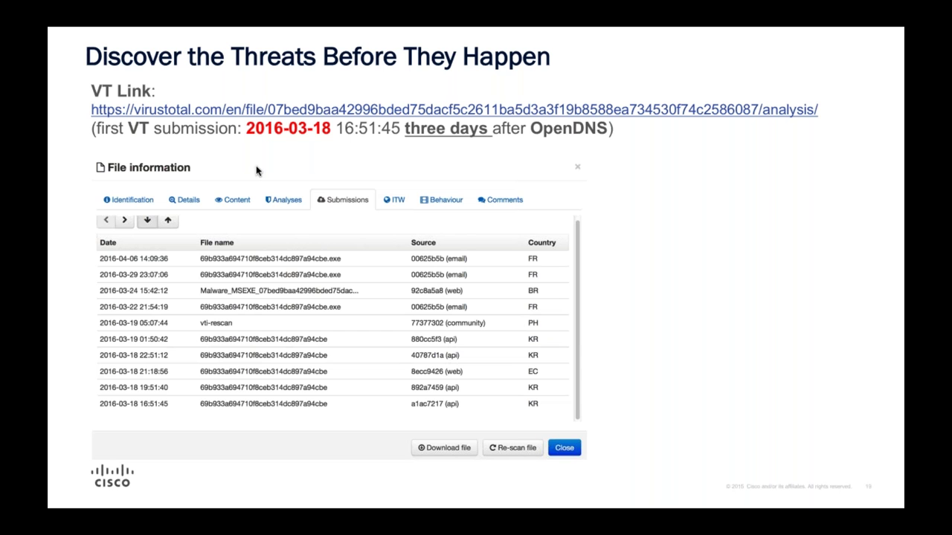
# - Leave the slideshow for the Umbrella dashboard in Chrome and dismiss the calendar reminders
pyautogui.press('Right')
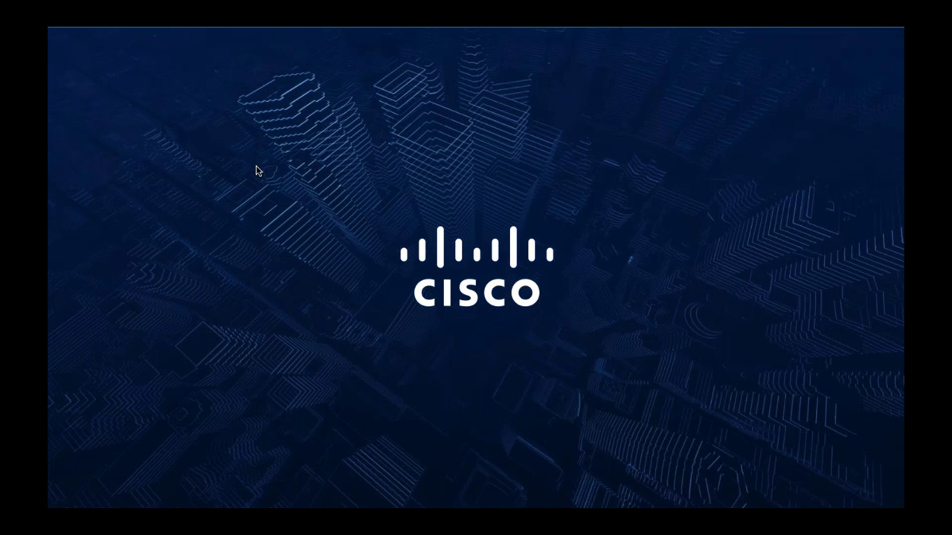
pyautogui.hotkey('ctrl', 'Right')
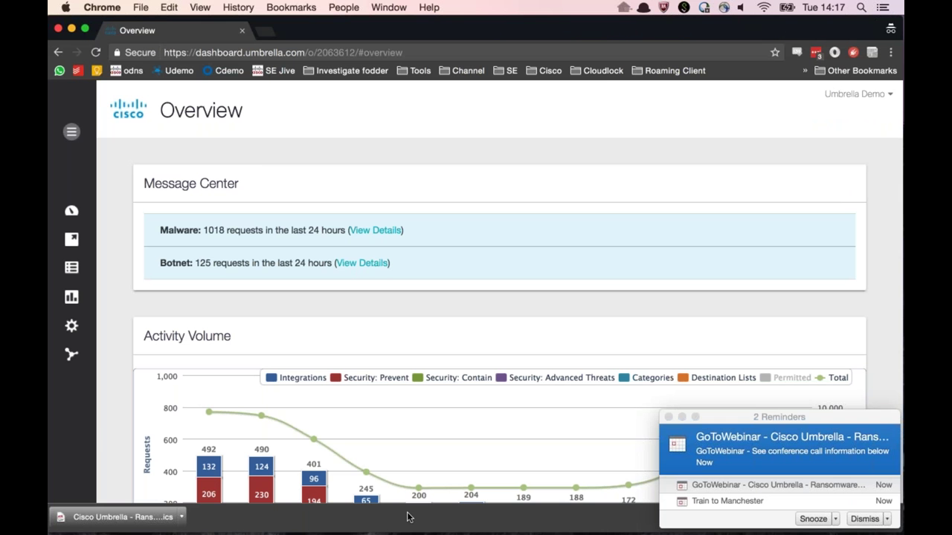
pyautogui.click(668, 419)
pyautogui.click(891, 516)
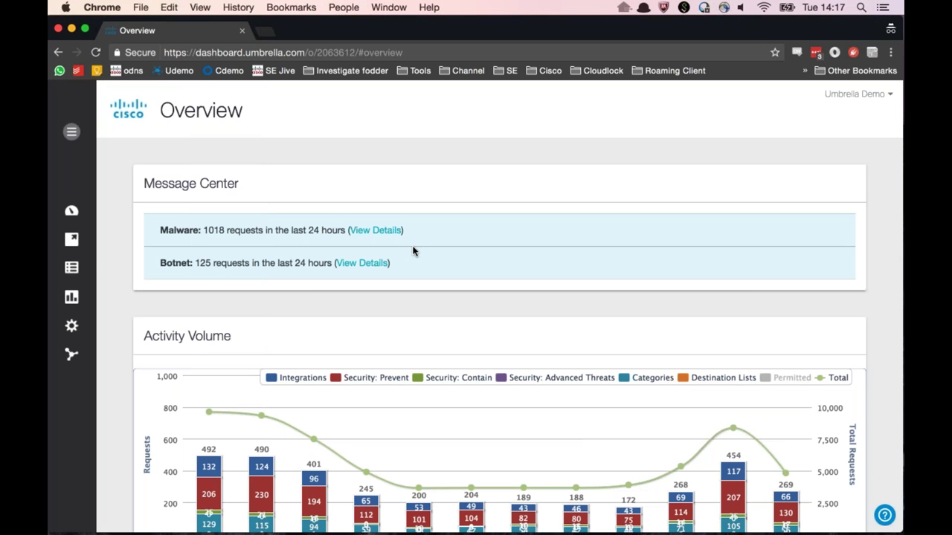
# - Open the list of Networks under Identities
pyautogui.moveTo(69, 252)
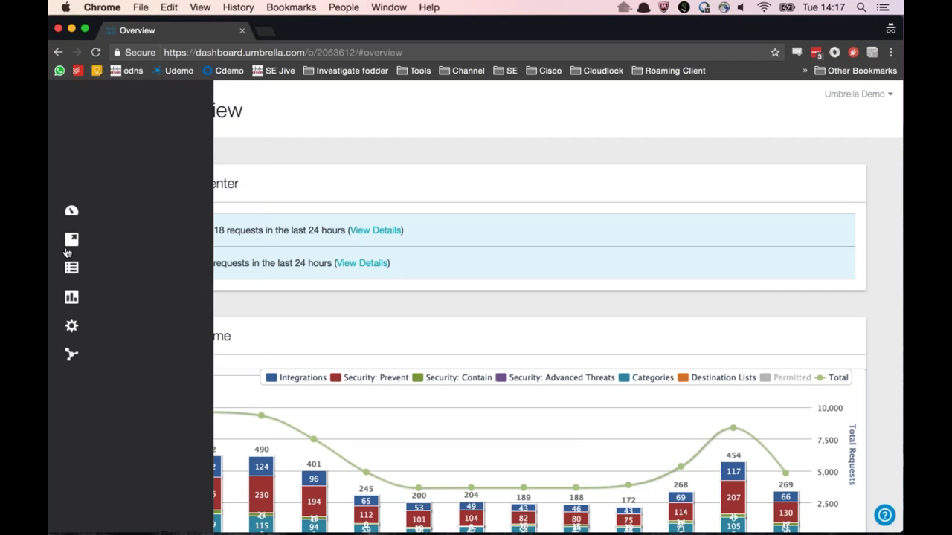
pyautogui.click(131, 250)
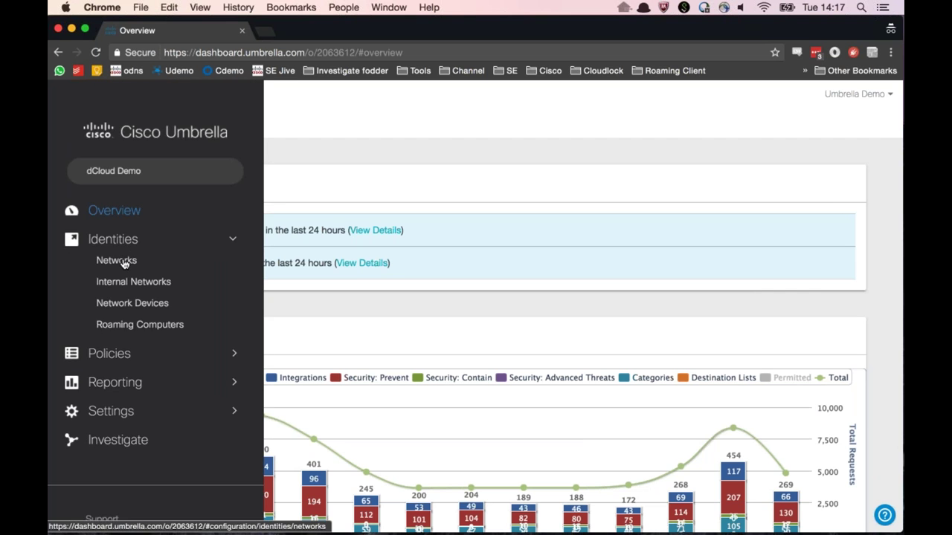
pyautogui.click(126, 261)
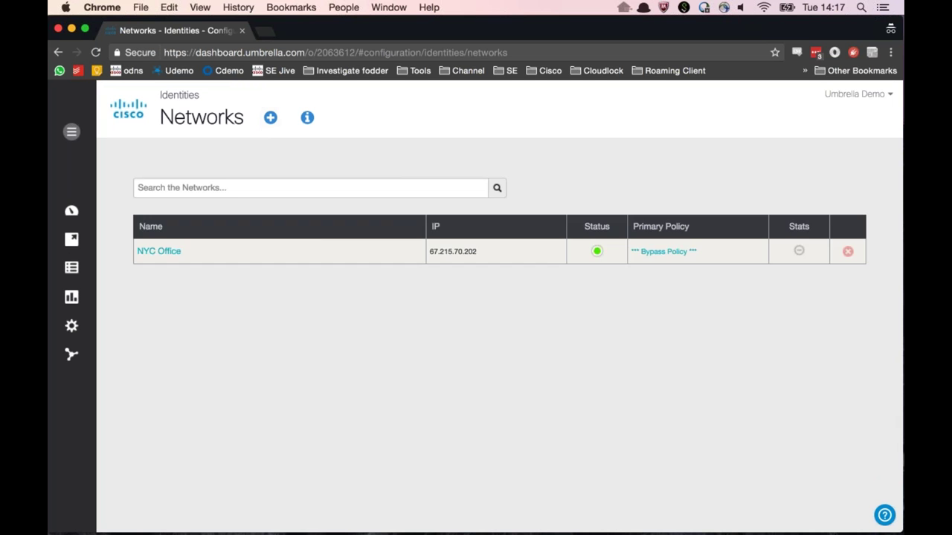
# - Fill in a new network entry named Network with the IP address 4.3.2.1
pyautogui.click(269, 117)
pyautogui.write('Network')
pyautogui.press('Tab')
pyautogui.write('4.3.2.1')
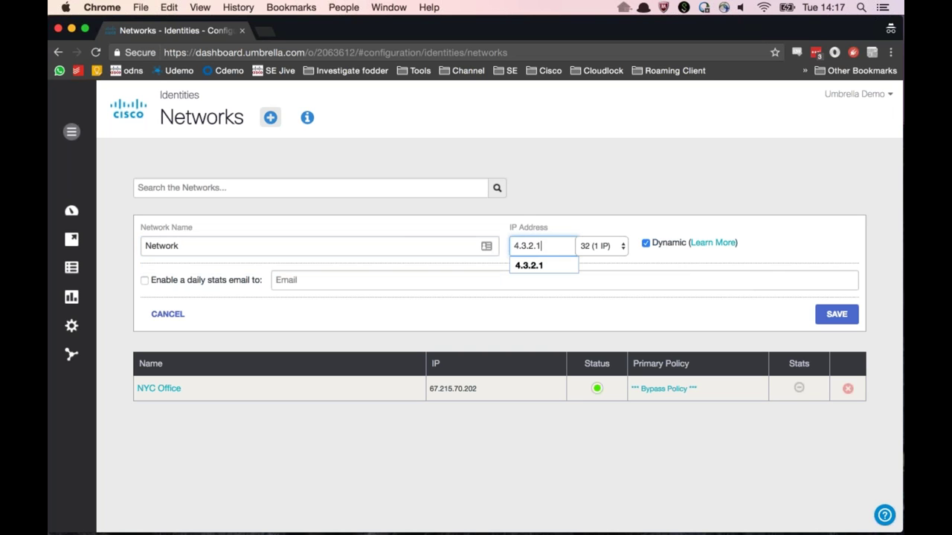
pyautogui.click(589, 170)
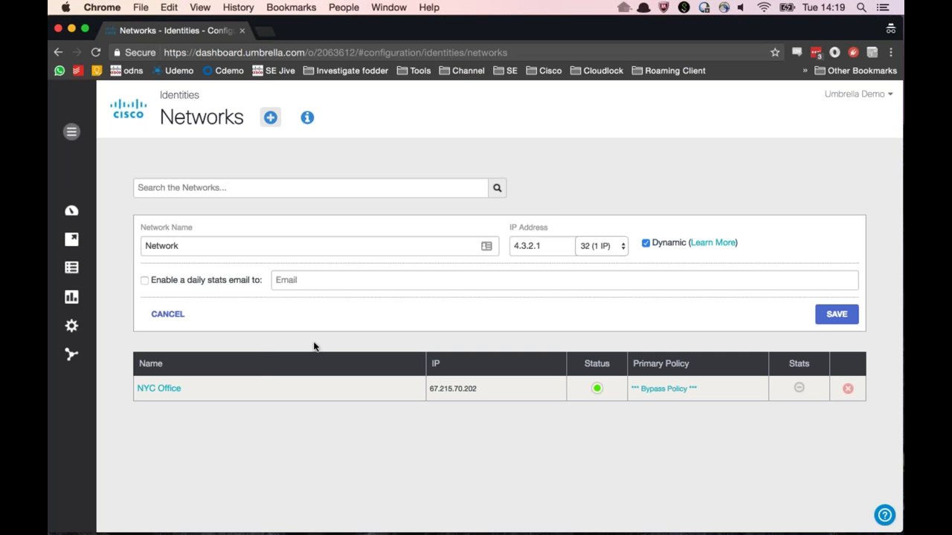
# - Open the Roaming Computers identities and review the Roaming Client download information for Windows and Mac OS X
pyautogui.moveTo(69, 279)
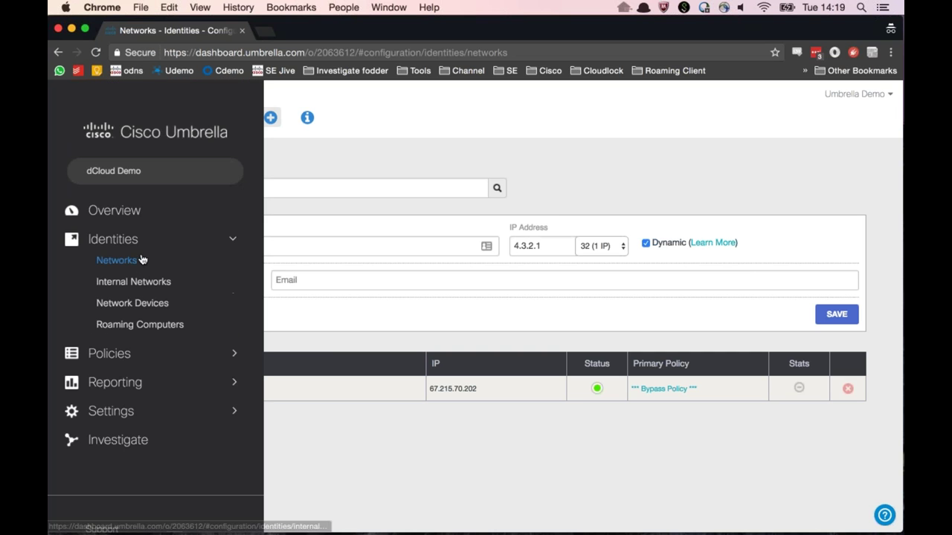
pyautogui.click(165, 325)
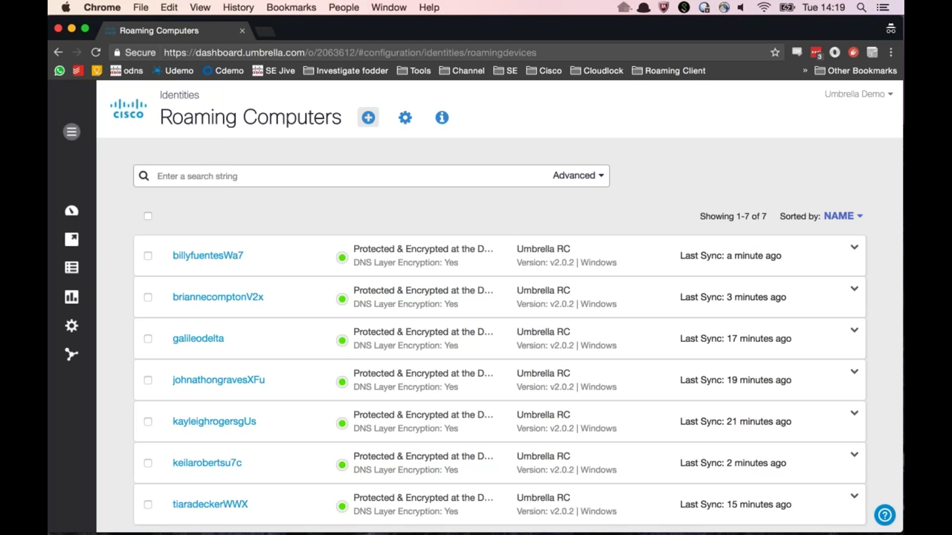
pyautogui.click(368, 119)
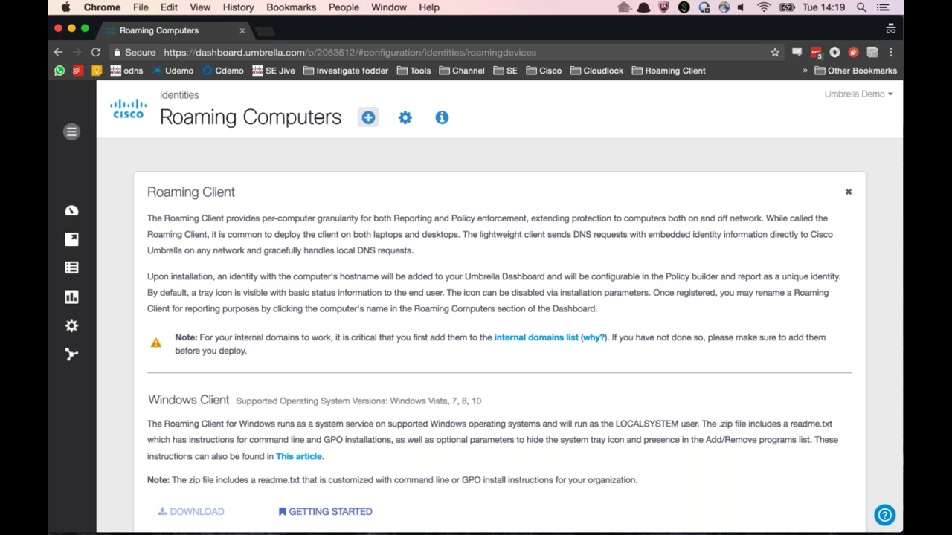
pyautogui.scroll(-1, 398, 385)
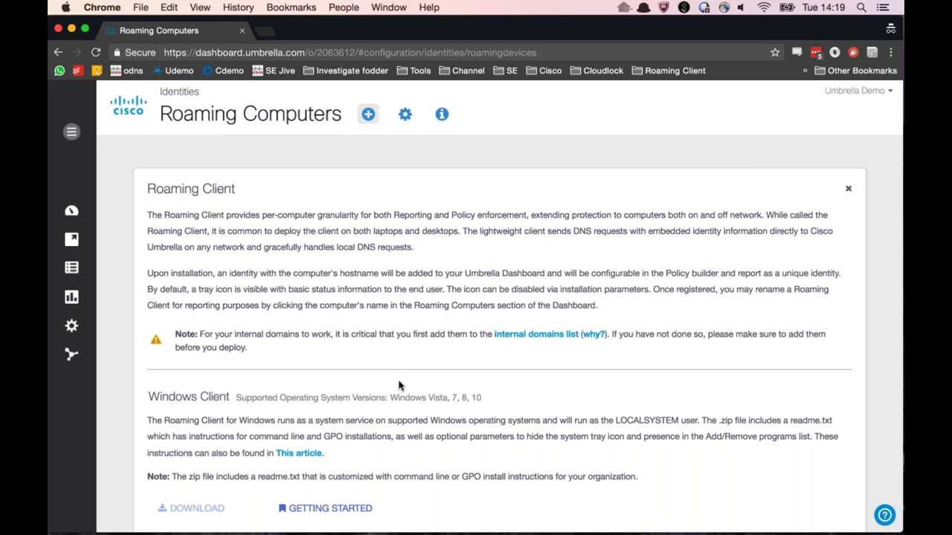
pyautogui.scroll(-4, 398, 385)
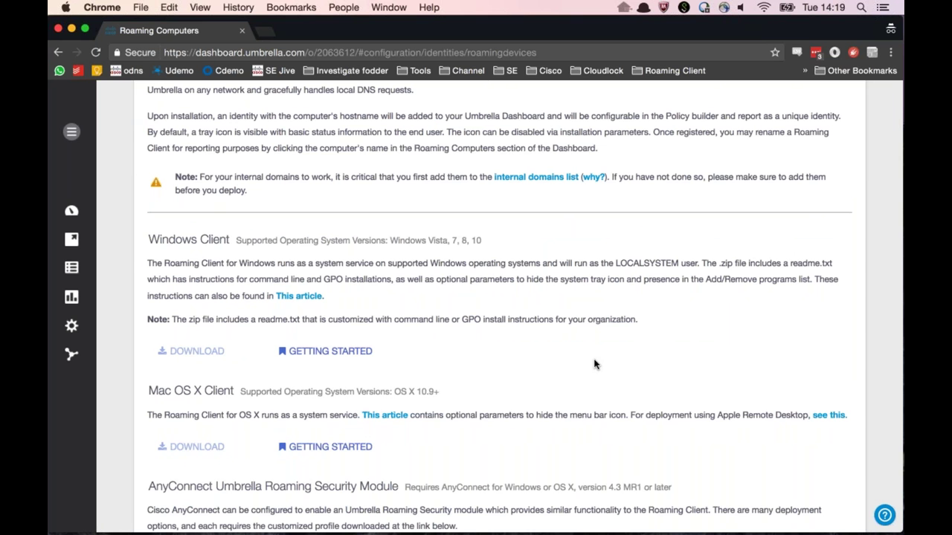
pyautogui.scroll(1, 594, 363)
pyautogui.scroll(3, 594, 364)
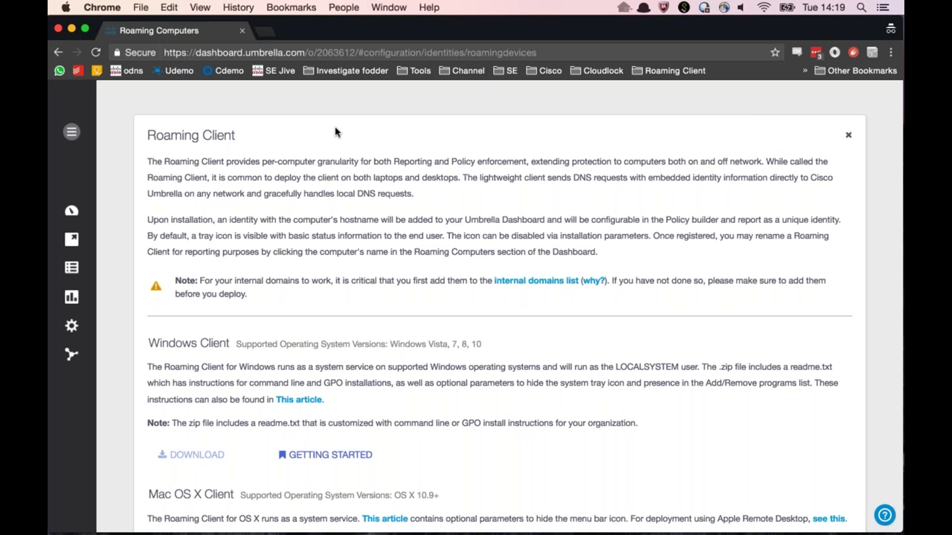
pyautogui.scroll(1, 335, 132)
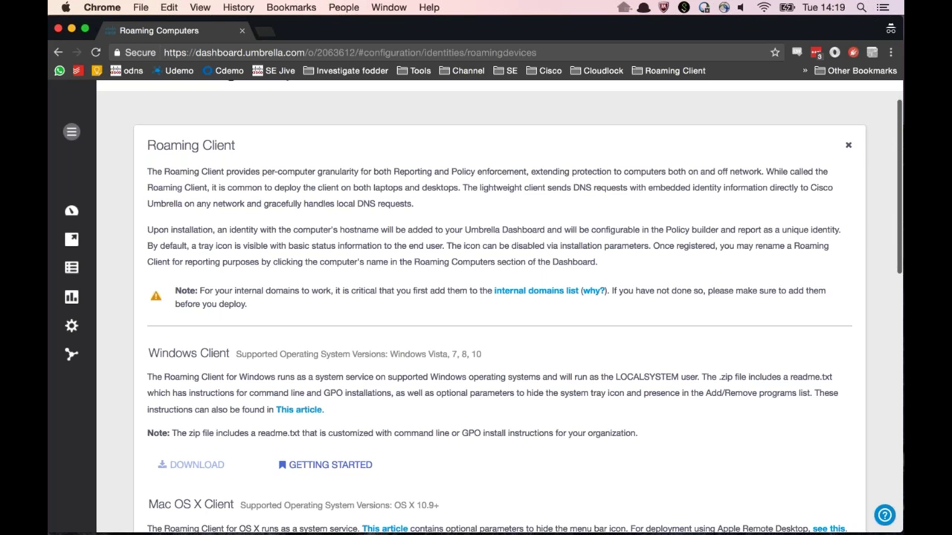
pyautogui.scroll(4, 499, 307)
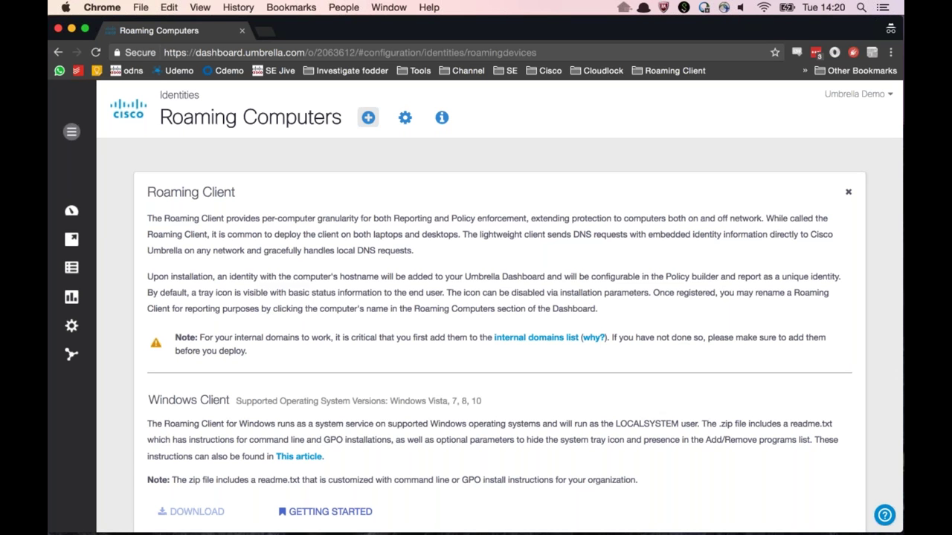
# - Load the Fresh dga bookmark from the Investigate fodder folder in a new browser tab
pyautogui.click(276, 30)
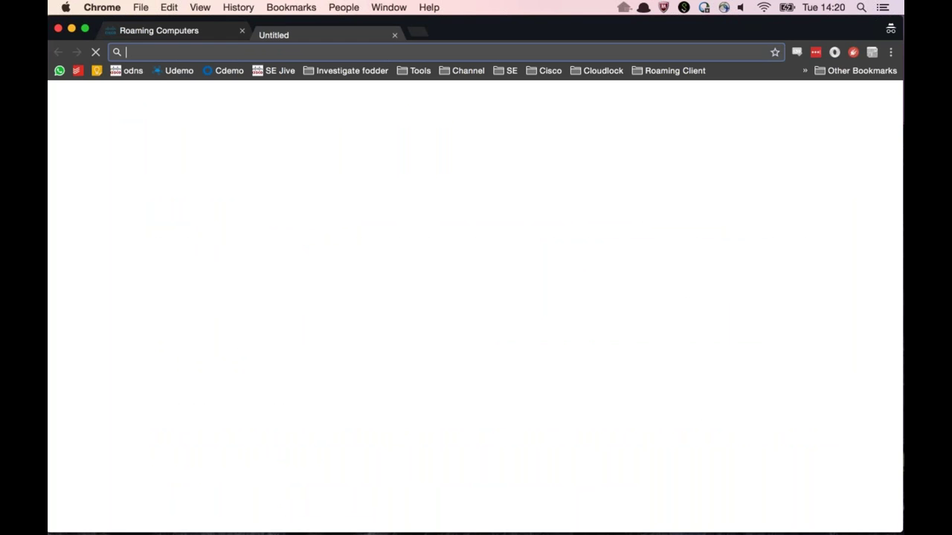
pyautogui.click(339, 67)
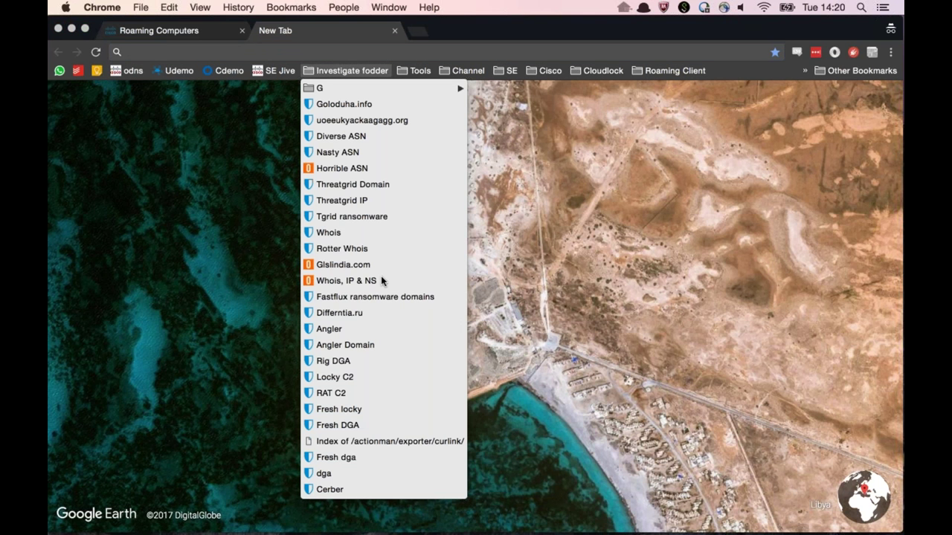
pyautogui.click(398, 457)
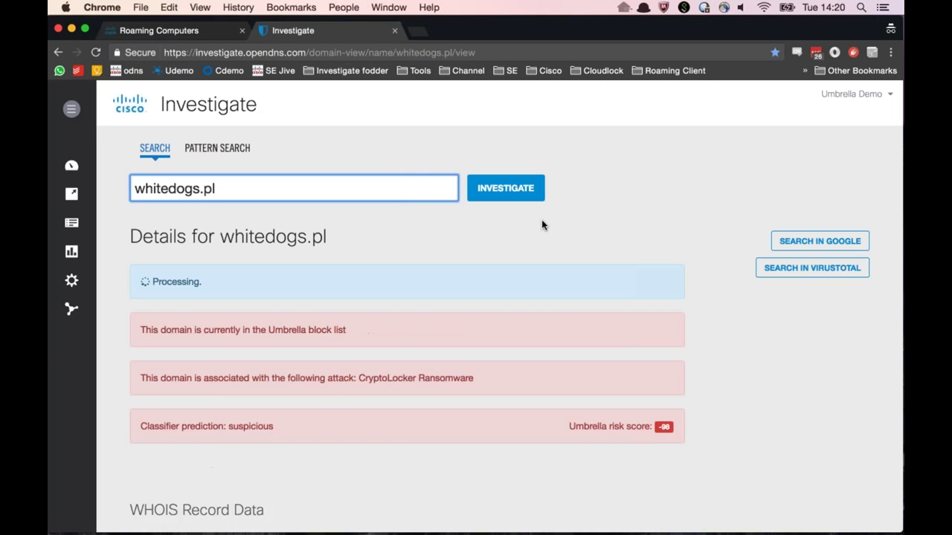
# - Examine the block status, associated attack, risk score and DNS query chart for whitedogs.pl
pyautogui.scroll(-5, 543, 287)
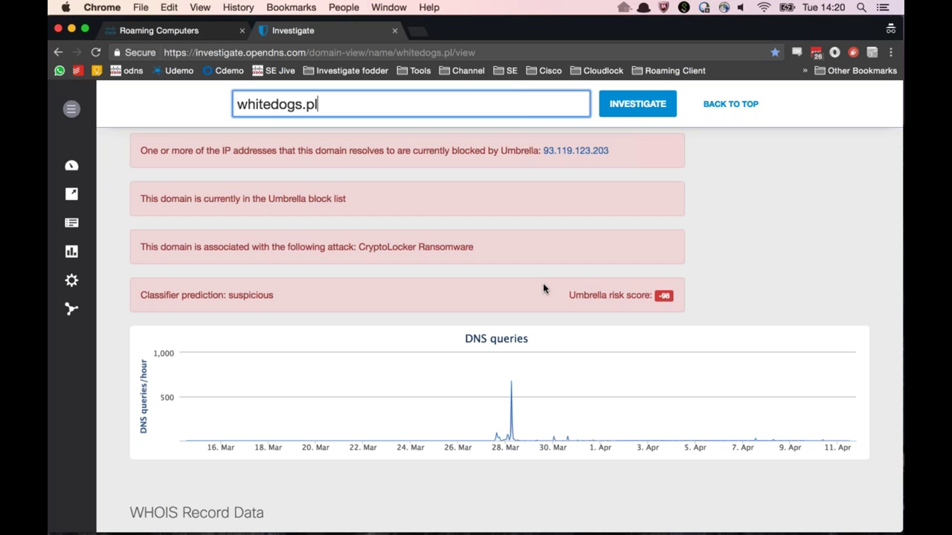
pyautogui.scroll(-1, 543, 288)
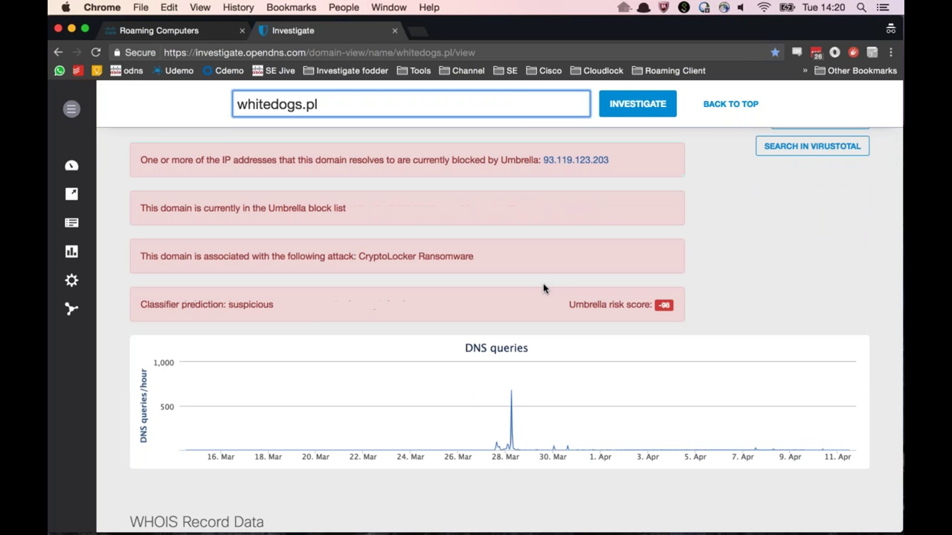
pyautogui.scroll(-1, 543, 289)
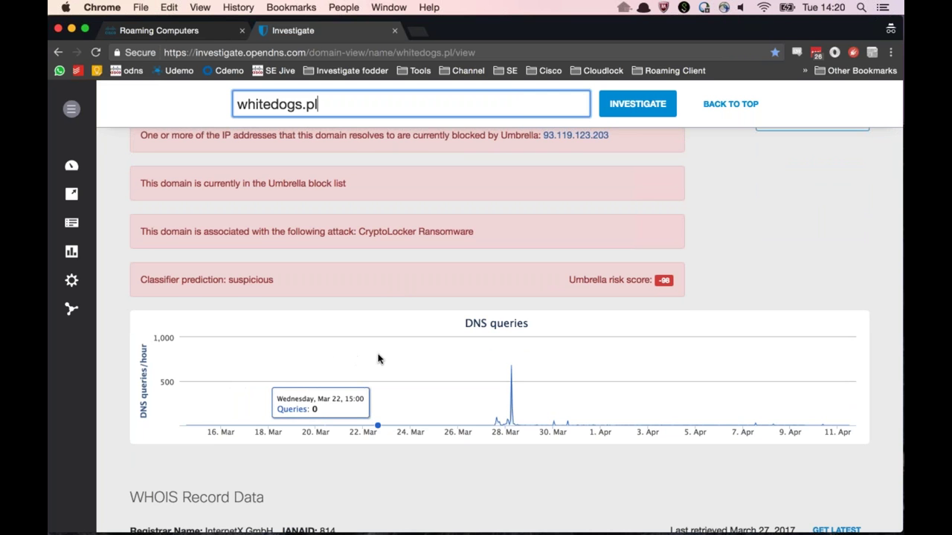
pyautogui.scroll(1, 378, 359)
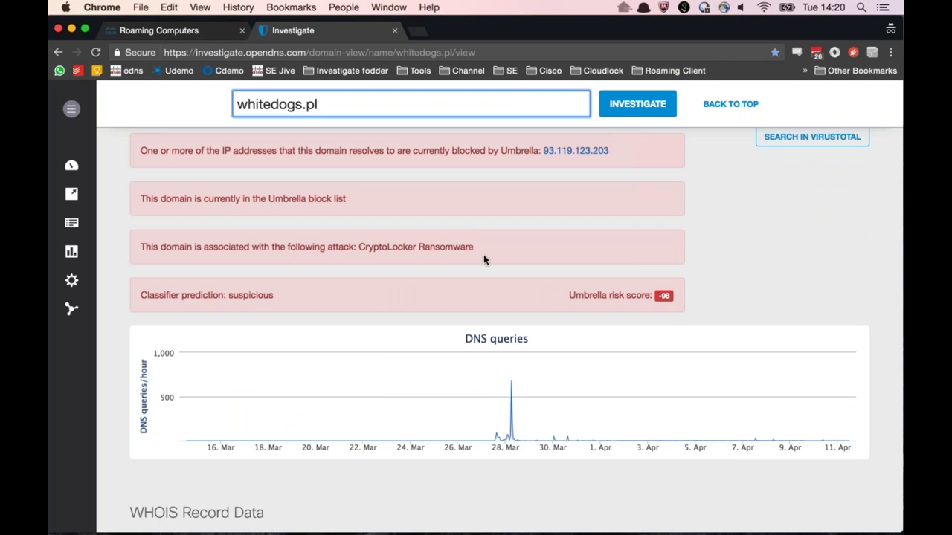
pyautogui.moveTo(357, 255); pyautogui.dragTo(473, 247)
pyautogui.click(327, 285)
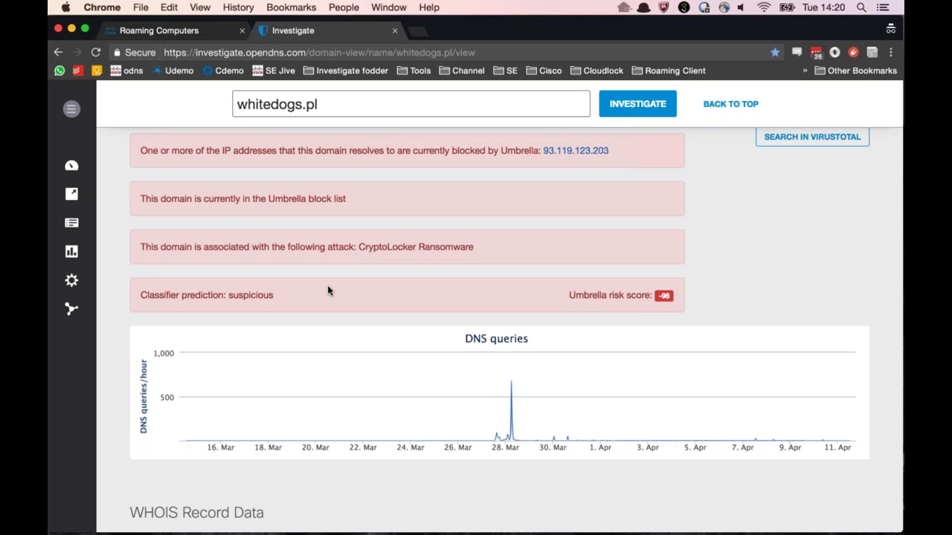
pyautogui.scroll(-1, 327, 284)
pyautogui.scroll(-2, 328, 289)
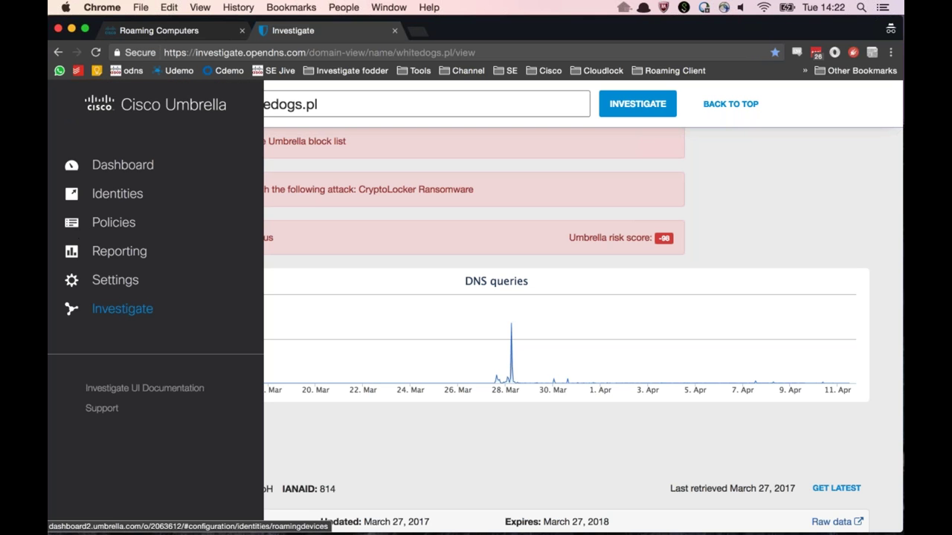
# - Return to the Networks identities in the Umbrella dashboard and highlight the NYC Office IP address
pyautogui.click(134, 219)
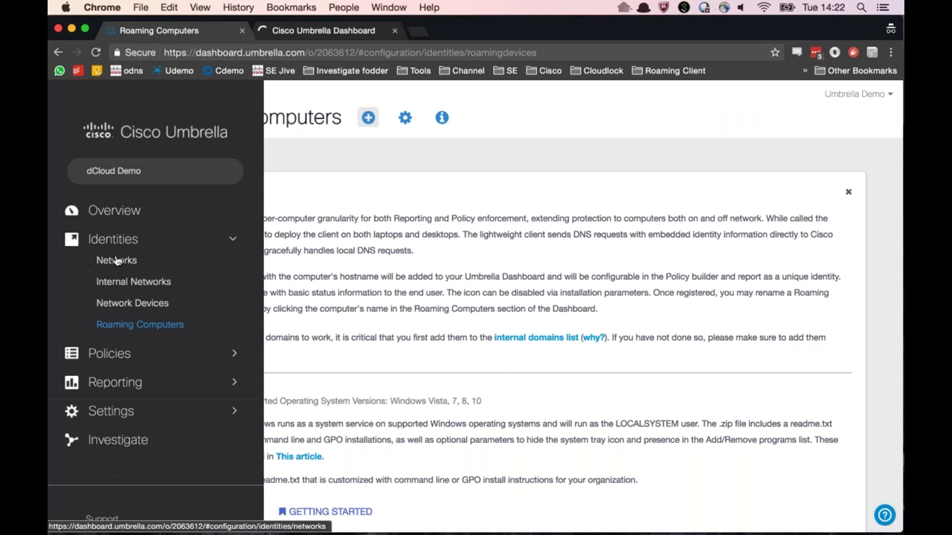
pyautogui.click(118, 257)
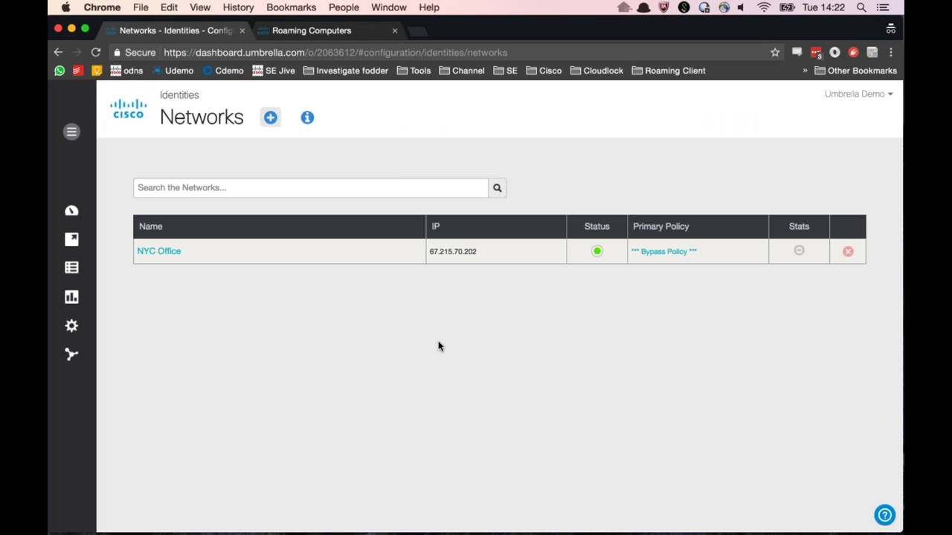
pyautogui.moveTo(505, 252); pyautogui.dragTo(430, 252)
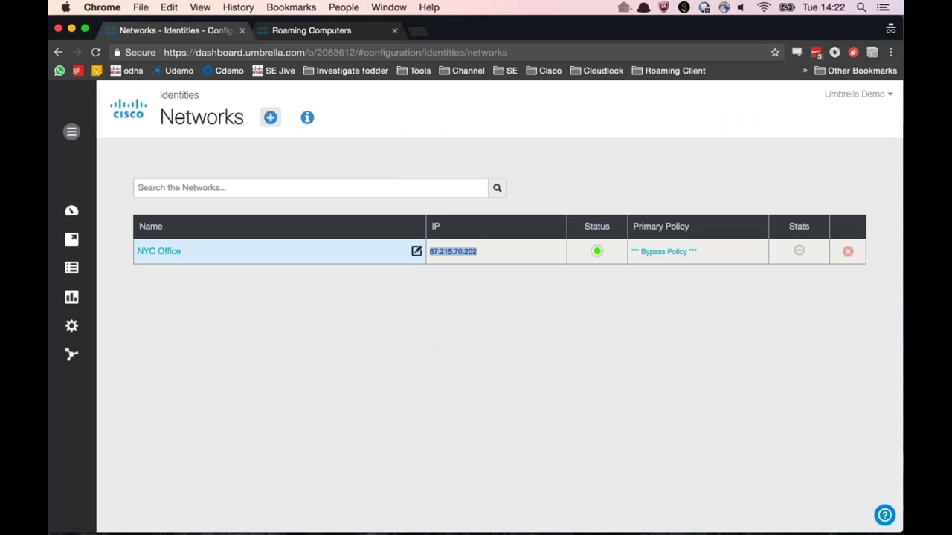
pyautogui.click(166, 255)
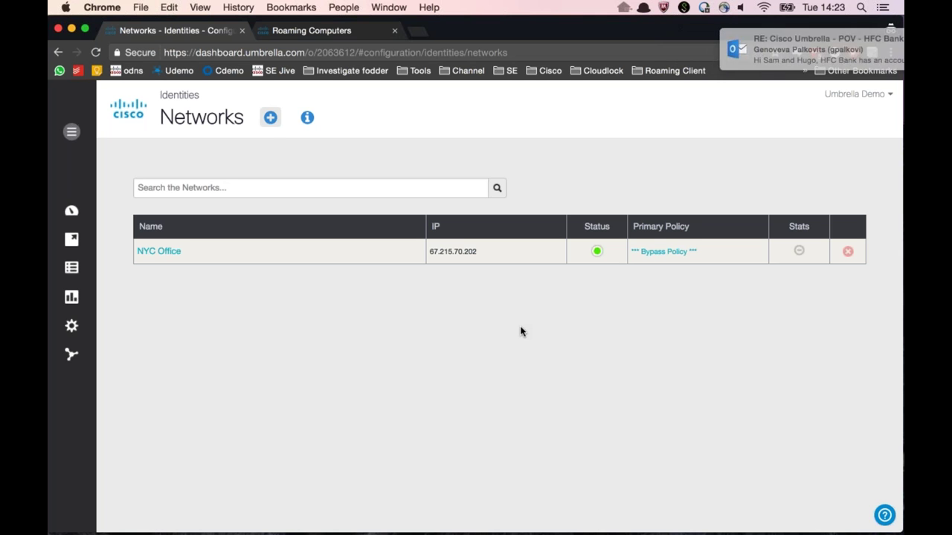
# - Open a blank network entry form, and bring up Cisco AnyConnect to view its VPN and Roaming Security status
pyautogui.click(271, 121)
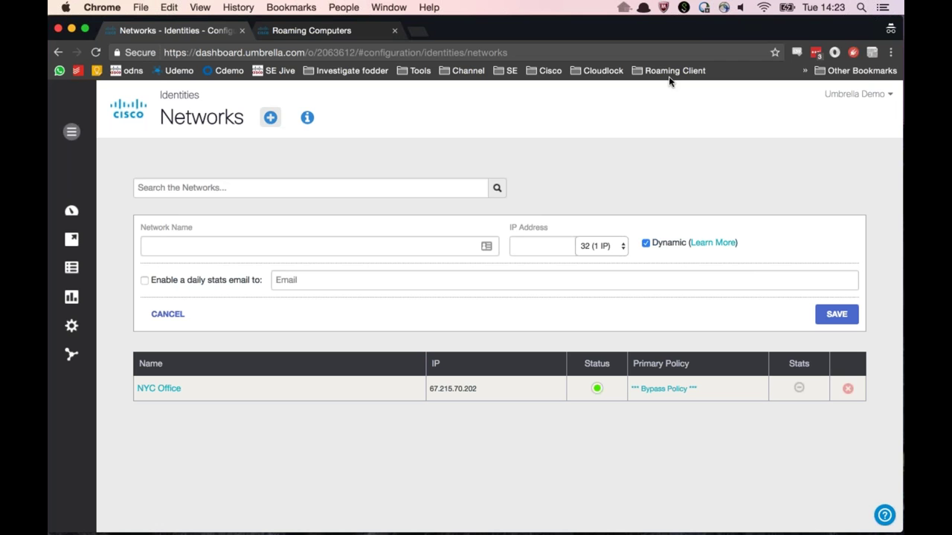
pyautogui.click(724, 8)
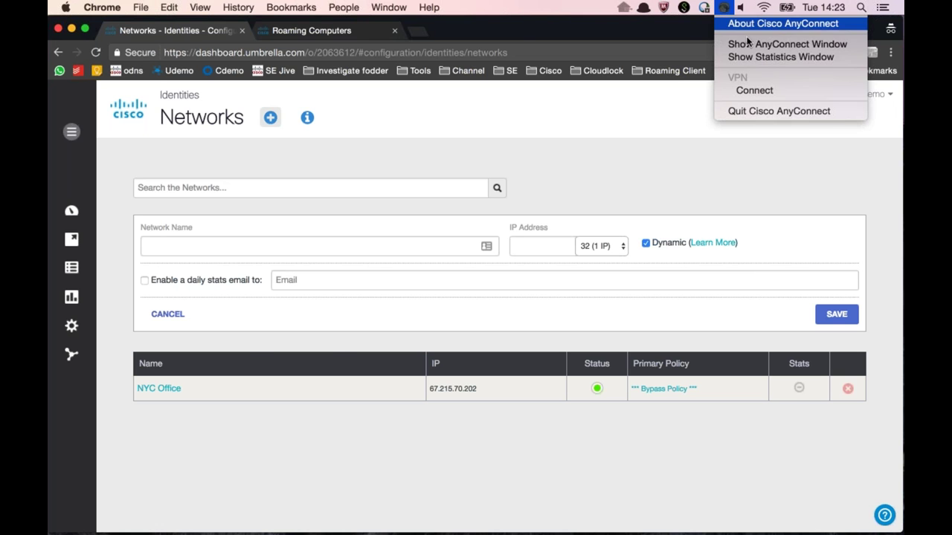
pyautogui.click(761, 44)
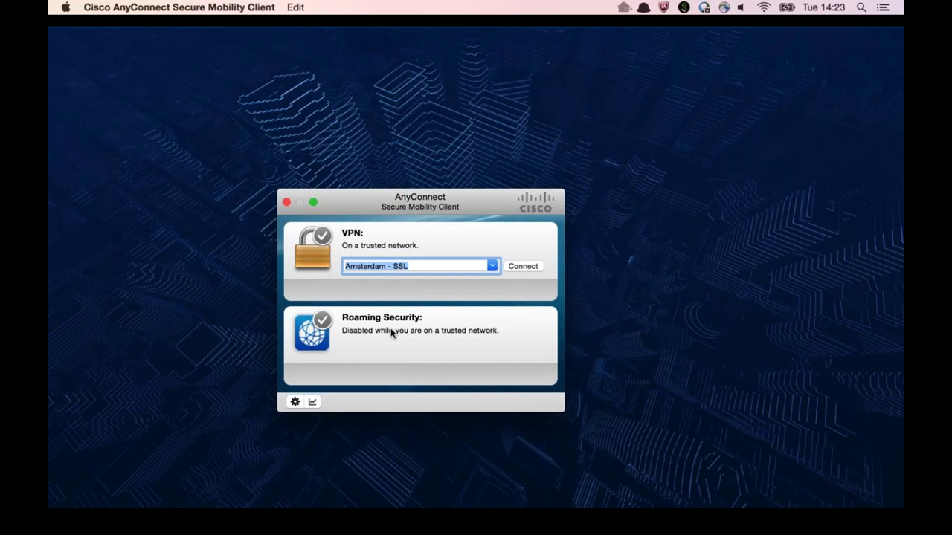
pyautogui.hotkey('ctrl', 'Right')
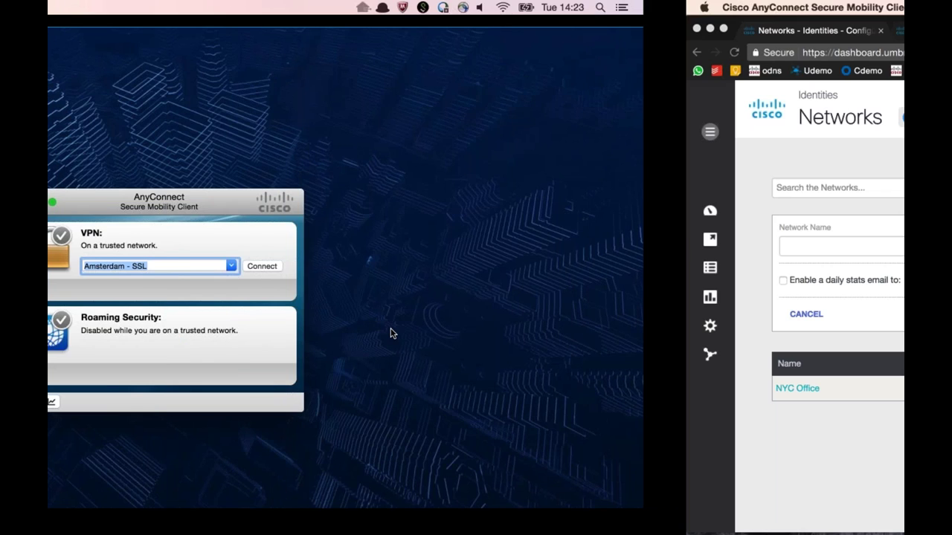
# - Open the Integrations page in the Umbrella dashboard's system settings
pyautogui.moveTo(166, 365)
pyautogui.click(121, 382)
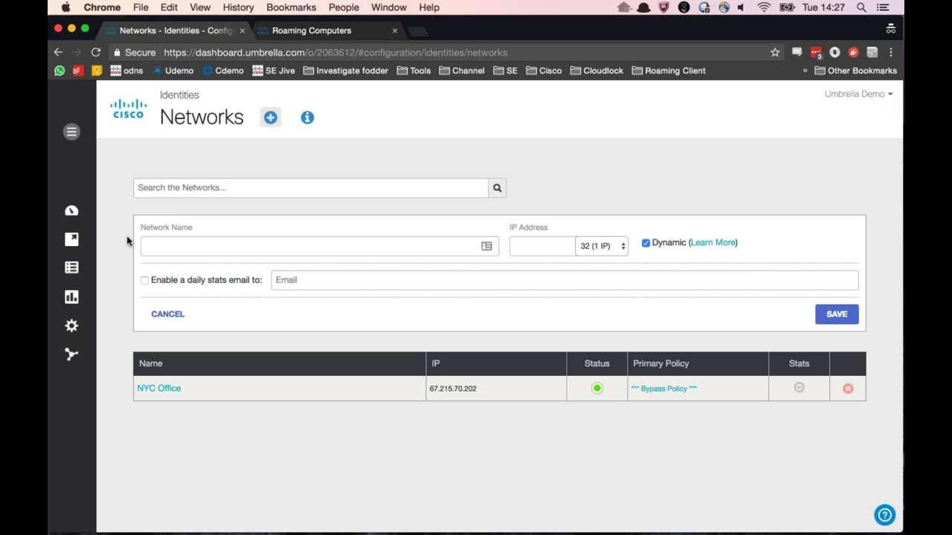
pyautogui.click(72, 131)
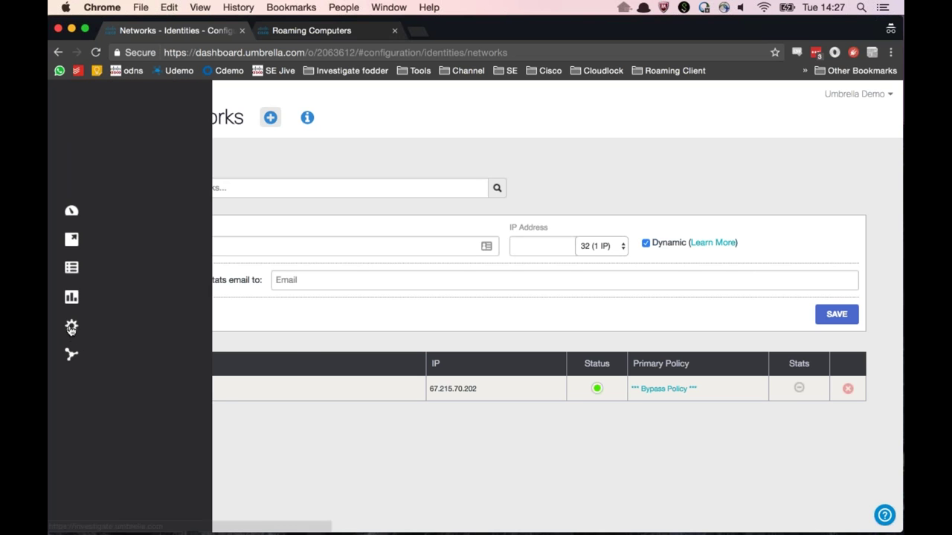
pyautogui.scroll(-10, 174, 454)
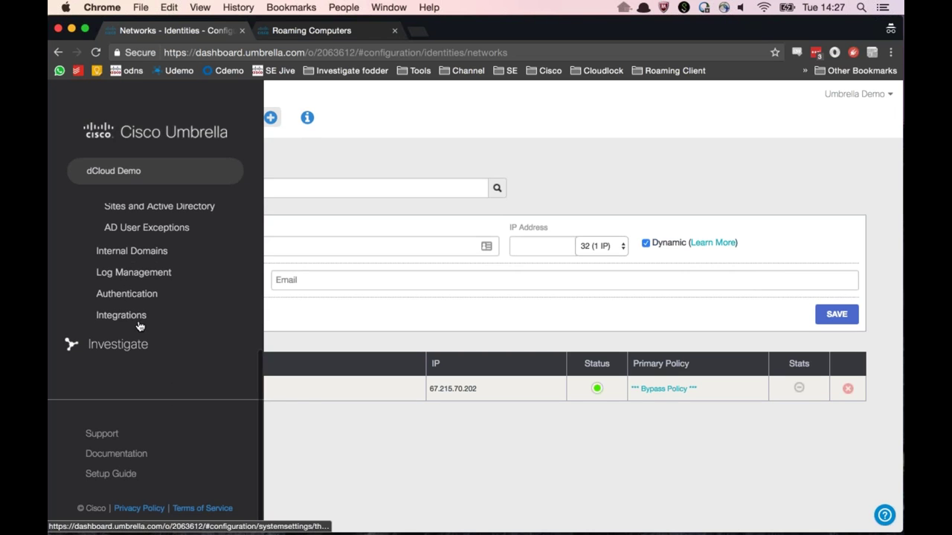
pyautogui.click(122, 331)
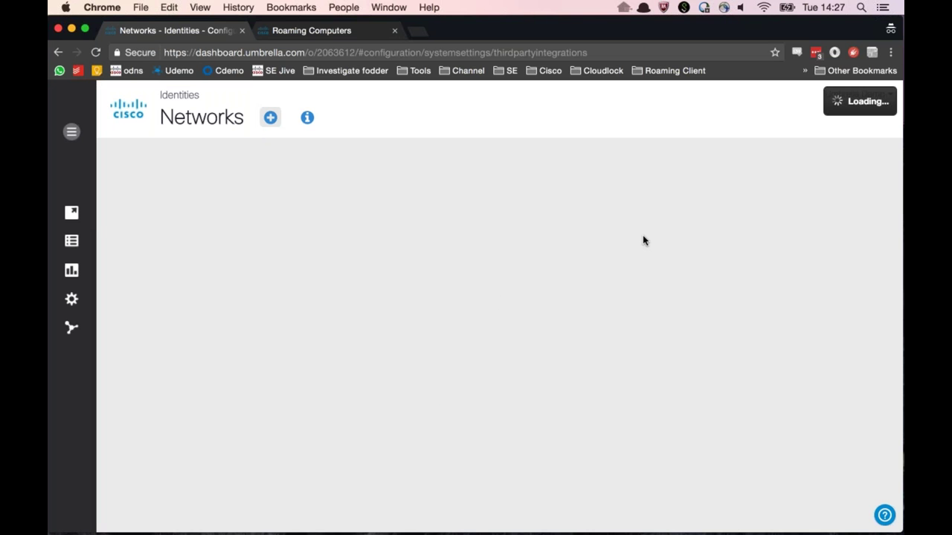